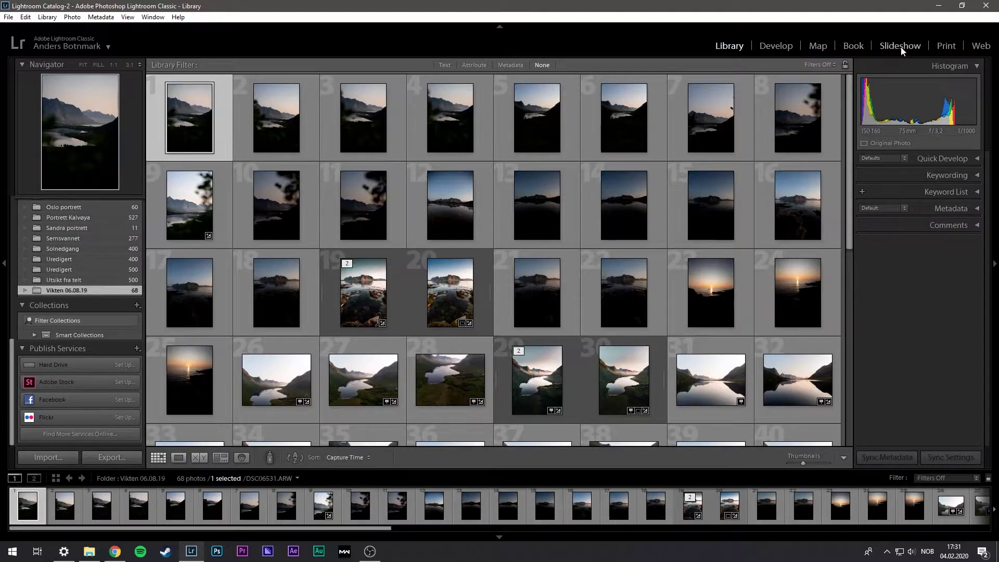
Step: Hide the Map, Book, Slideshow, Print and Web modules from the module picker, keeping only Library and Develop
{"action": "right_click", "coordinate": [683, 40]}
{"action": "left_click", "coordinate": [698, 70]}
{"action": "right_click", "coordinate": [687, 43]}
{"action": "left_click", "coordinate": [704, 82]}
{"action": "right_click", "coordinate": [694, 39]}
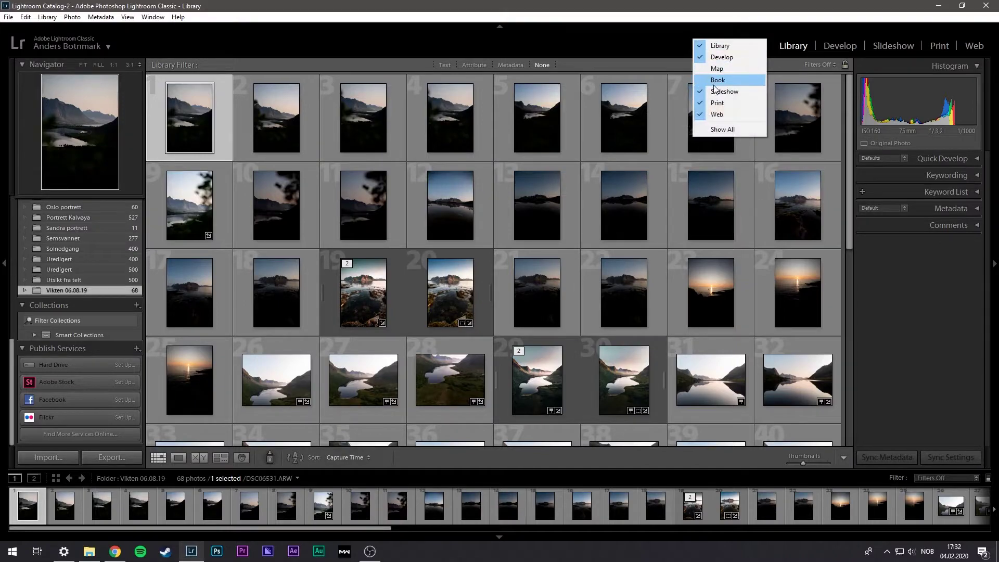
{"action": "left_click", "coordinate": [715, 91]}
{"action": "right_click", "coordinate": [694, 51]}
{"action": "left_click", "coordinate": [723, 115]}
{"action": "right_click", "coordinate": [706, 42]}
{"action": "left_click", "coordinate": [725, 112]}
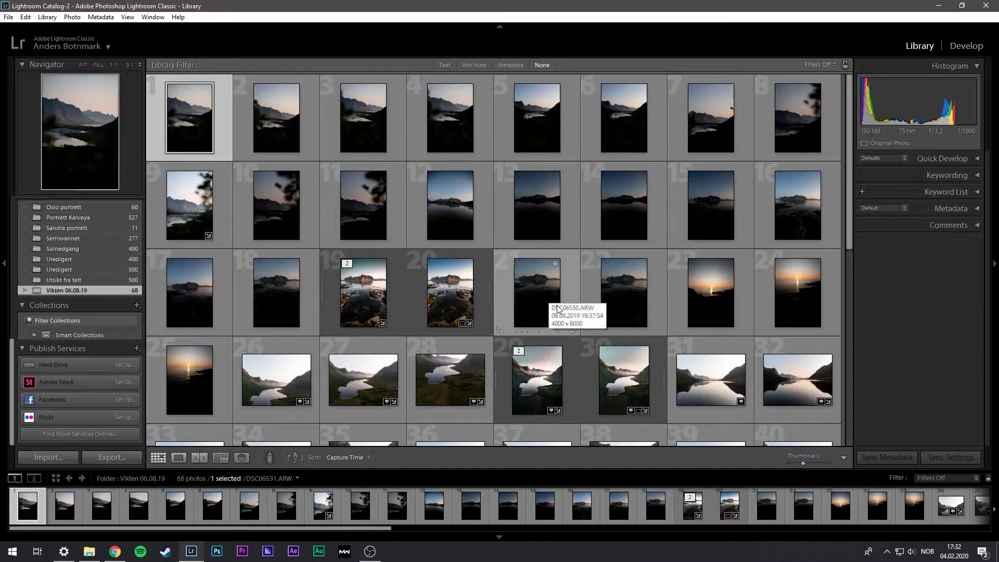
Step: View the selected first photo in the Develop module and return to the Library grid, twice
{"action": "left_click", "coordinate": [956, 46]}
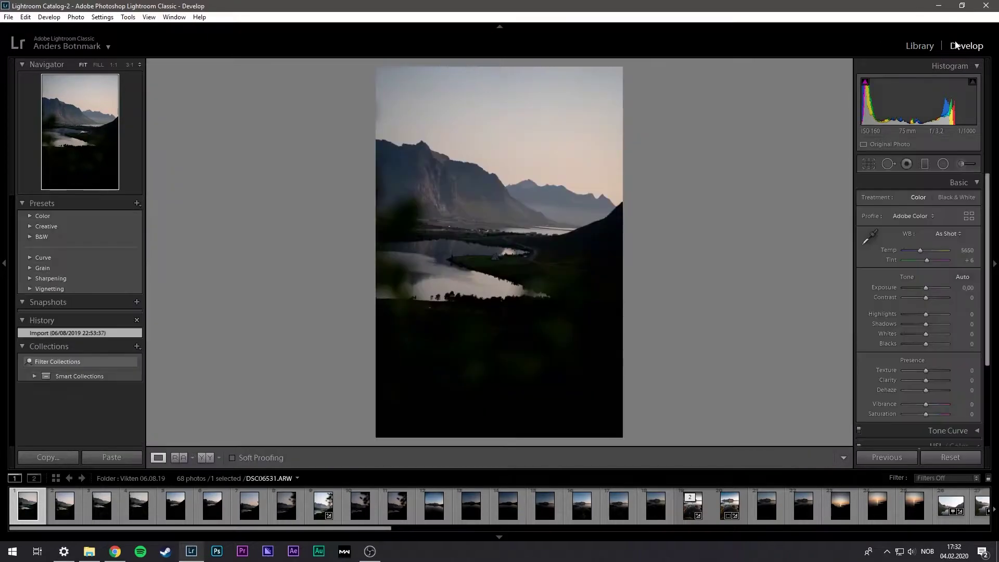
{"action": "left_click", "coordinate": [920, 45]}
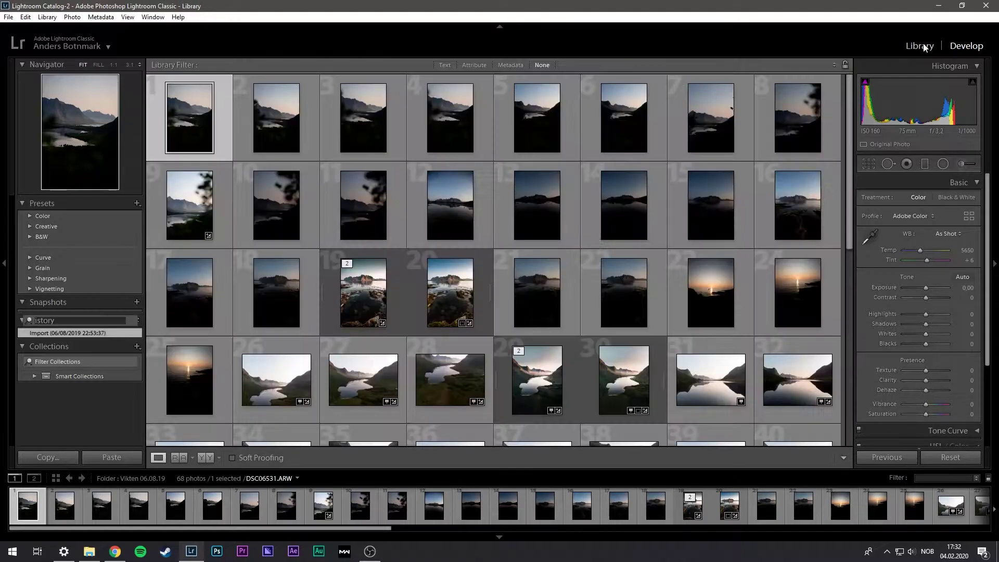
{"action": "key", "text": "d"}
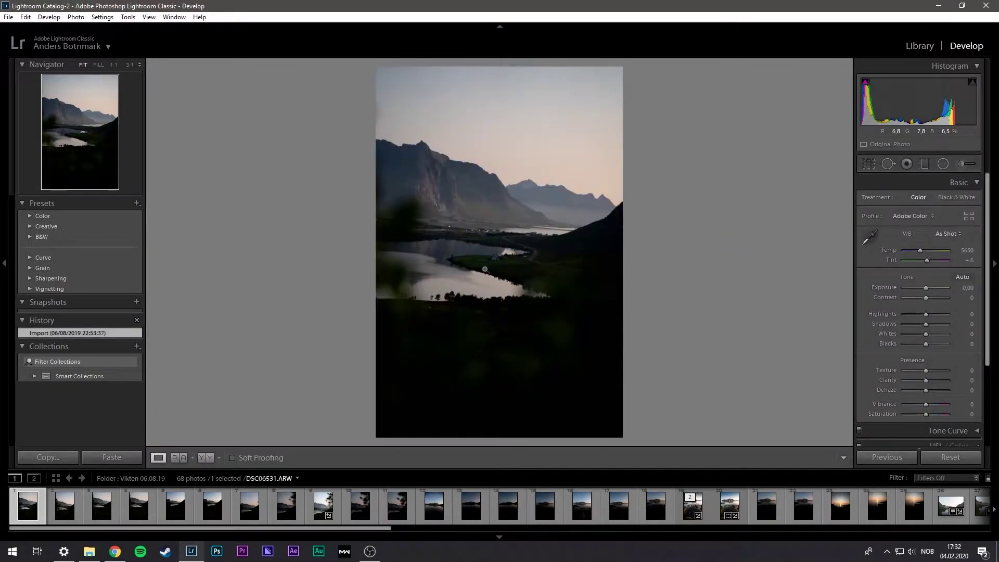
{"action": "key", "text": "g"}
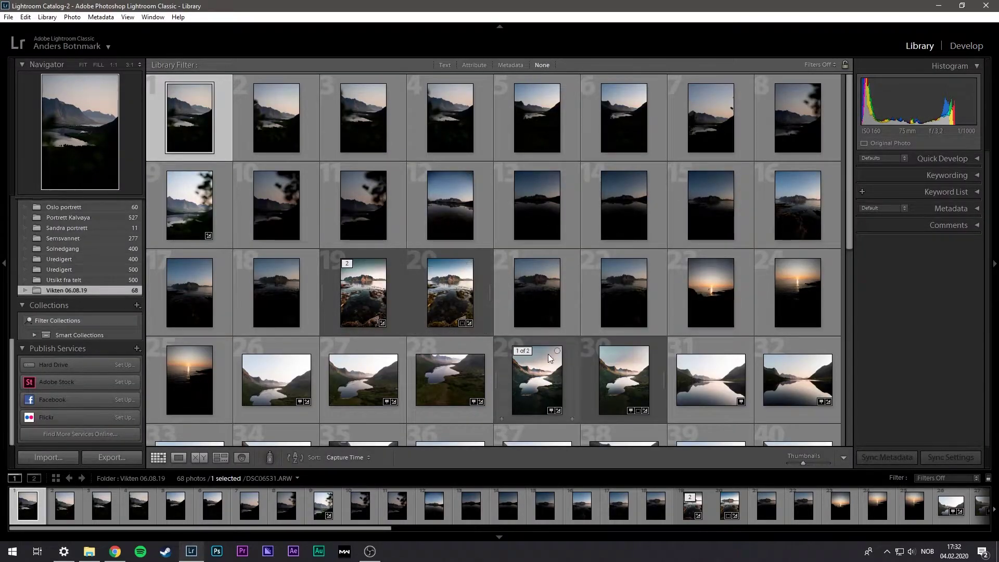
Step: Preview photo 21 from the grid full screen, switching the background color to White and back to Black
{"action": "left_click", "coordinate": [540, 319]}
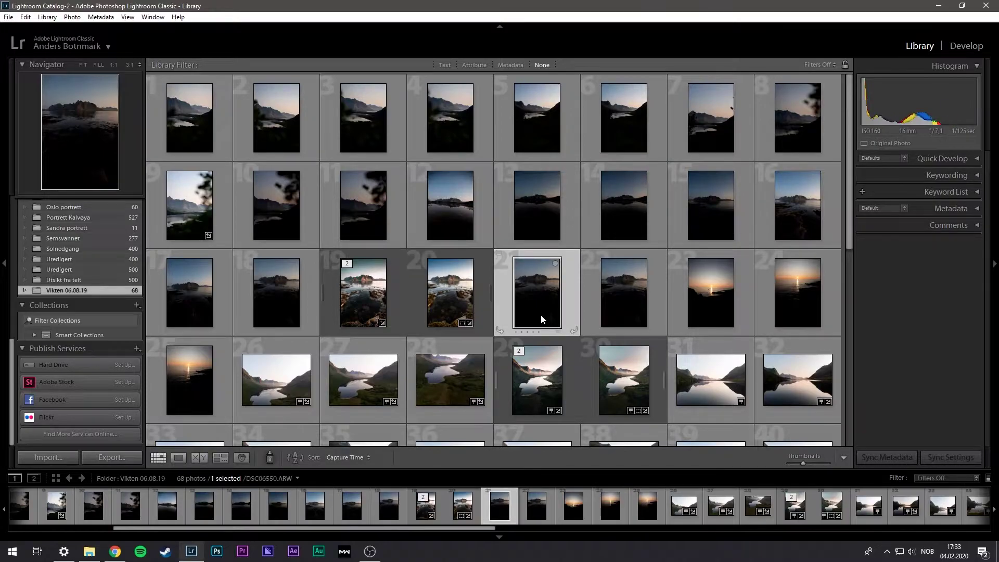
{"action": "key", "text": "f"}
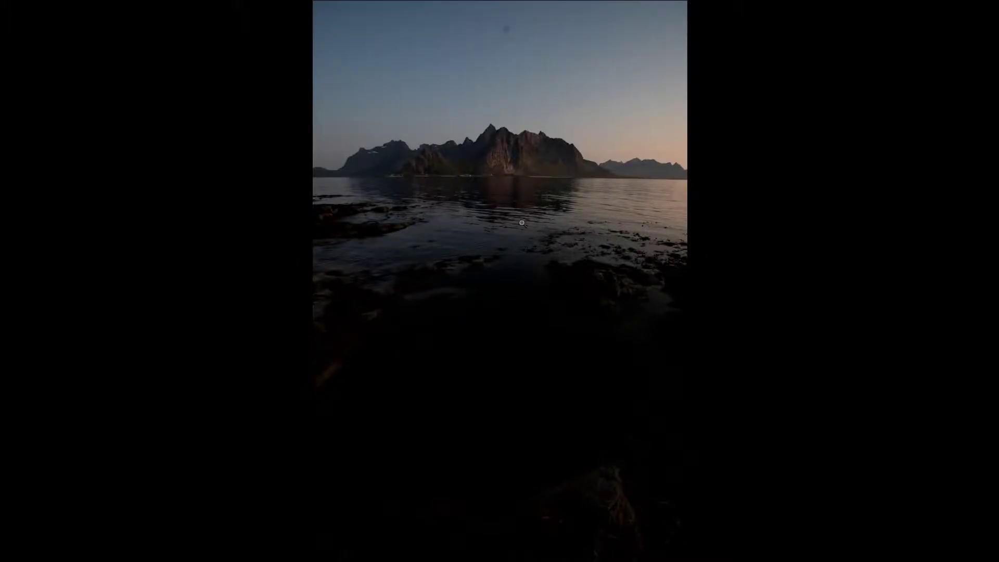
{"action": "right_click", "coordinate": [191, 217]}
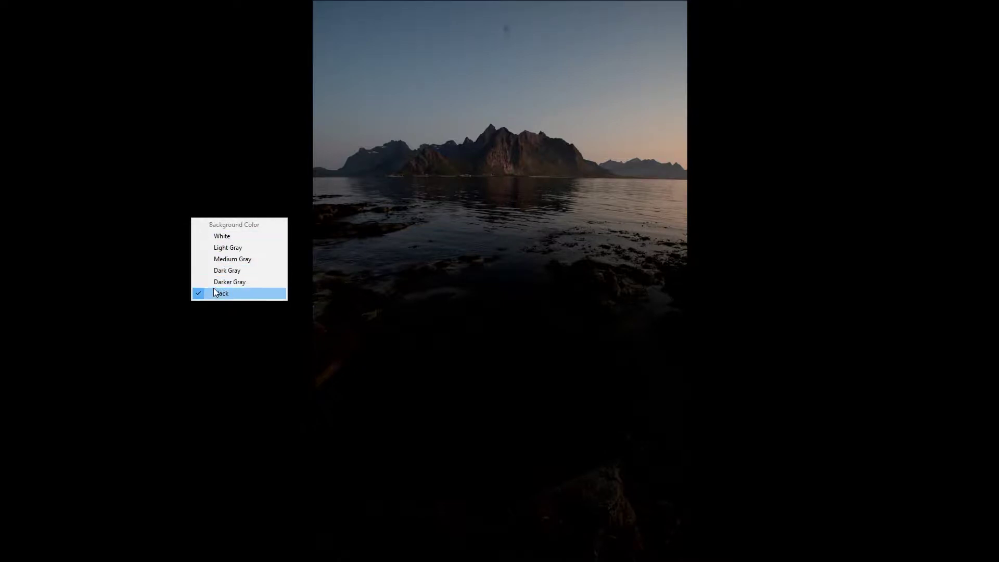
{"action": "left_click", "coordinate": [227, 237]}
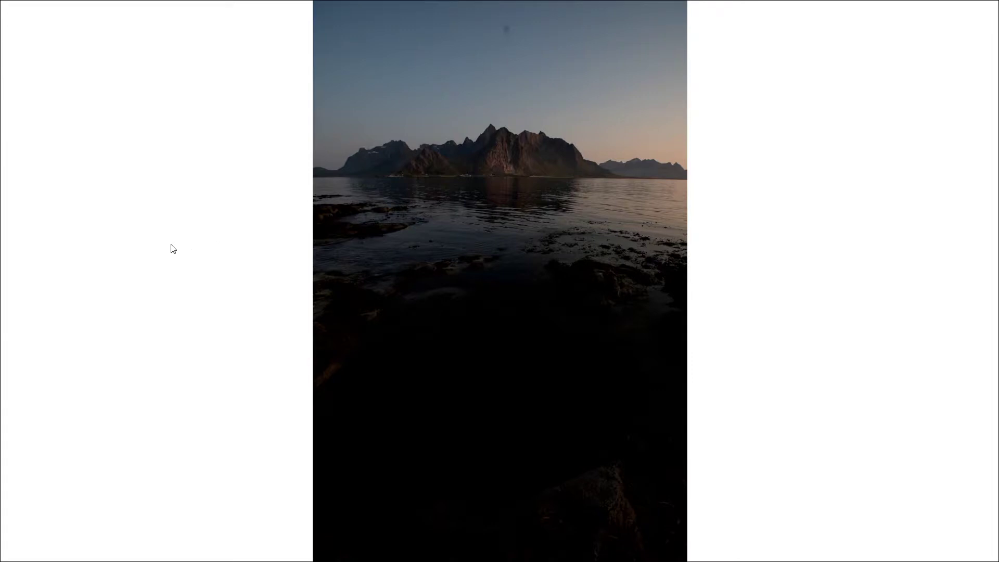
{"action": "right_click", "coordinate": [214, 316]}
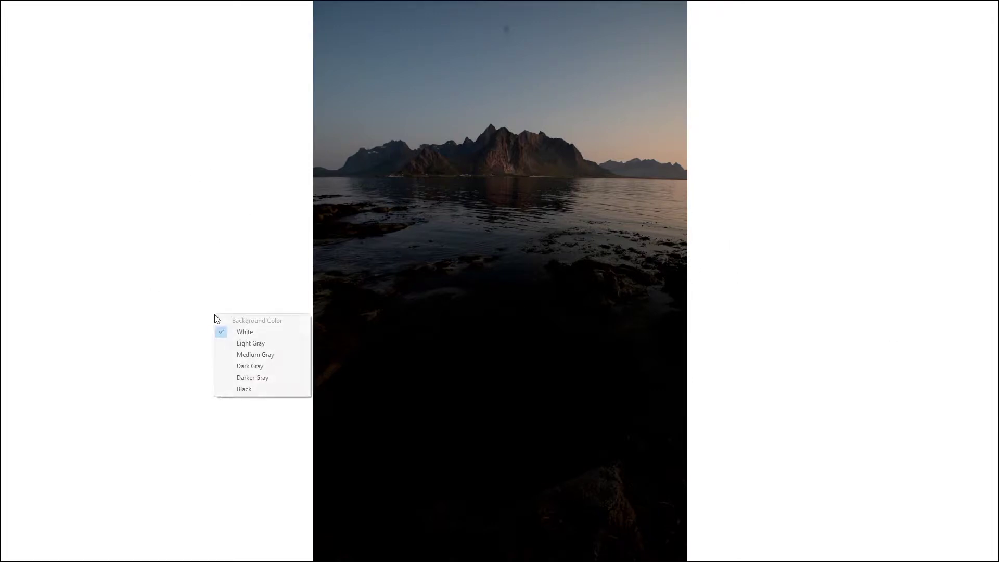
{"action": "left_click", "coordinate": [270, 393]}
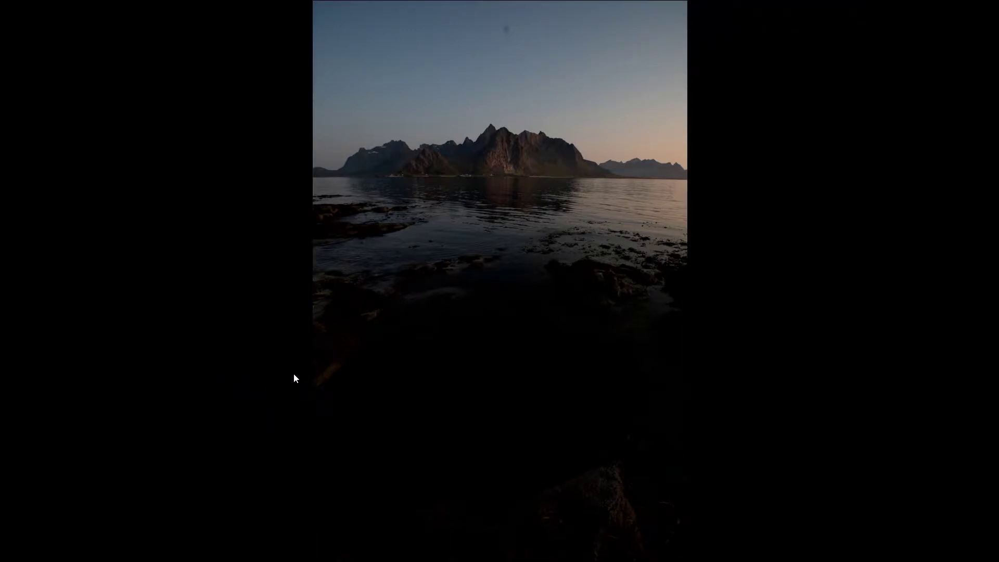
{"action": "key", "text": "g"}
Step: Open photo 18 in the Develop module with only the adjustment panels shown around the image, and widen them
{"action": "left_click", "coordinate": [275, 296]}
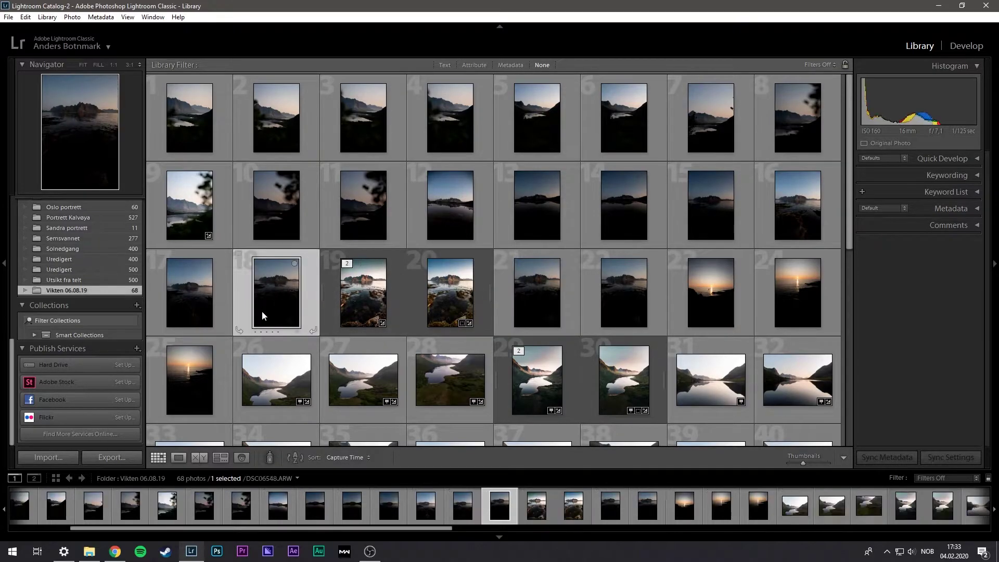
{"action": "key", "text": "d"}
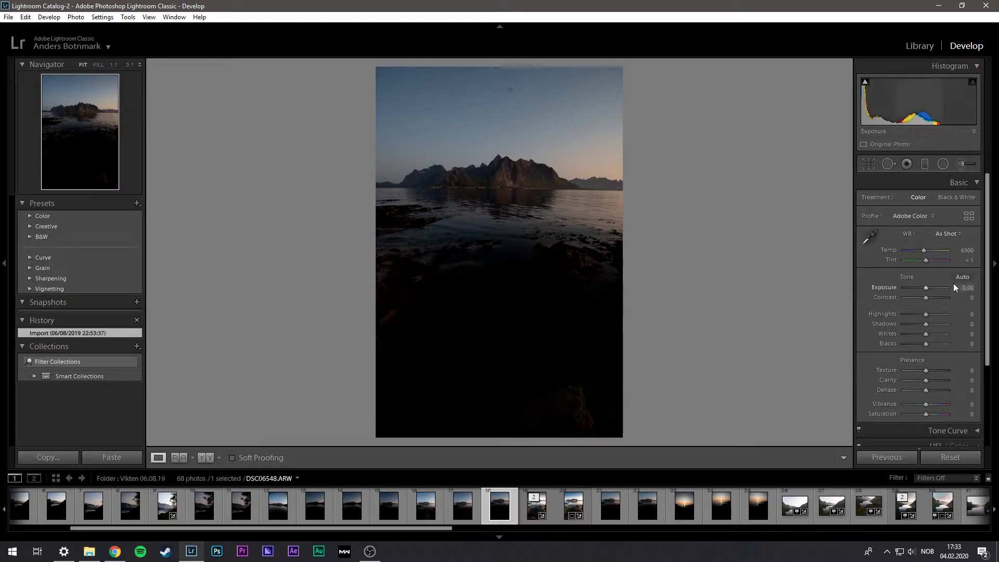
{"action": "left_click", "coordinate": [994, 265]}
{"action": "key", "text": "shift+Tab"}
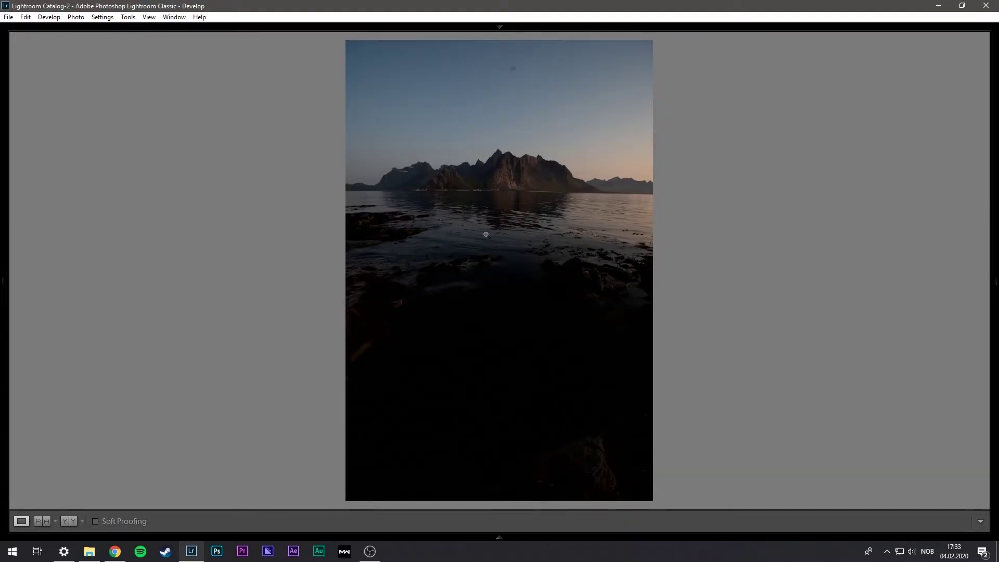
{"action": "left_click", "coordinate": [995, 279]}
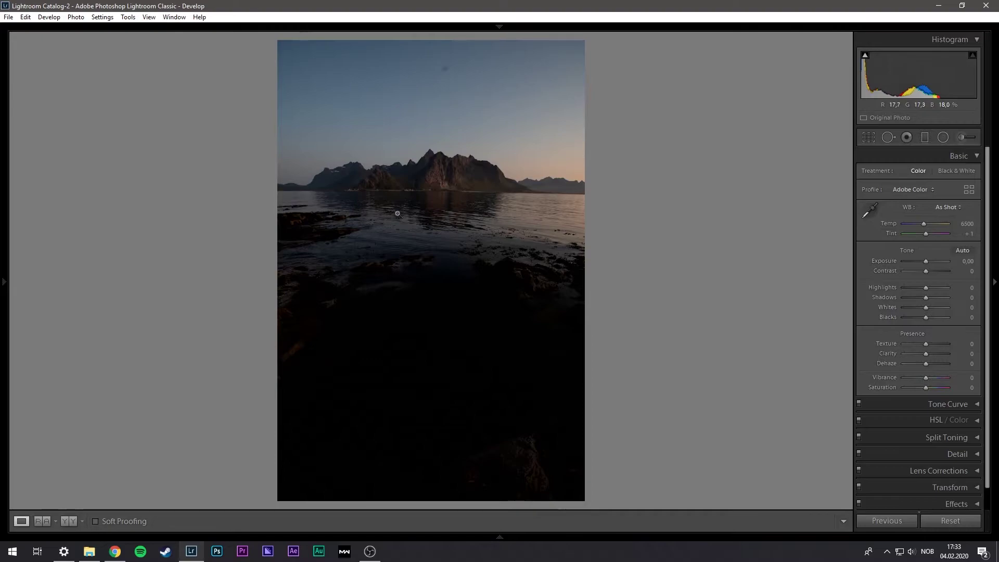
{"action": "left_click_drag", "start_coordinate": [854, 303], "coordinate": [671, 307]}
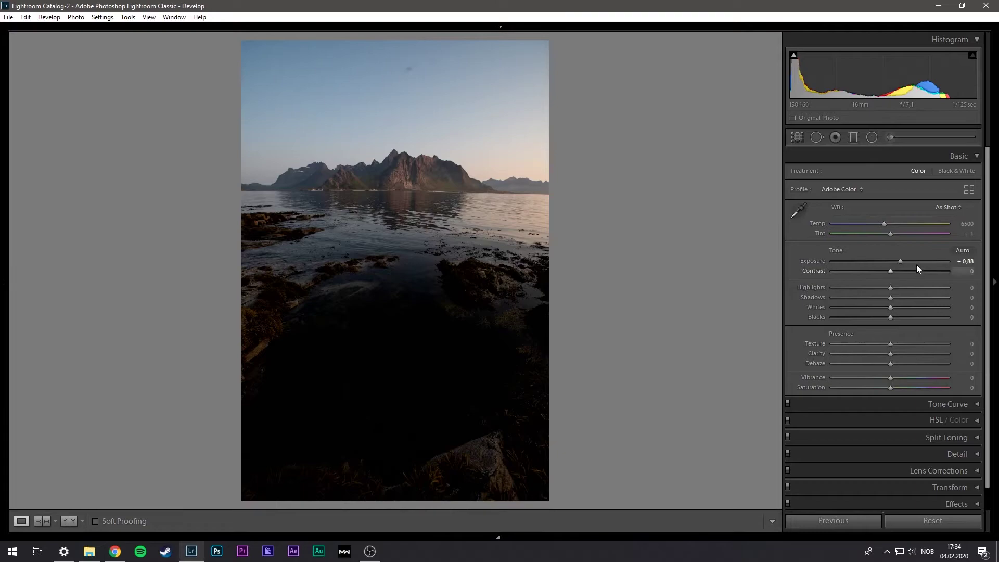
Step: Set Exposure to +0.88, Contrast to +36, Highlights to -45, Clarity to +21 and Vibrance to +26
{"action": "mouse_move", "coordinate": [902, 288]}
{"action": "left_mouse_down"}
{"action": "mouse_move", "coordinate": [868, 285]}
{"action": "mouse_move", "coordinate": [910, 271]}
{"action": "left_mouse_up"}
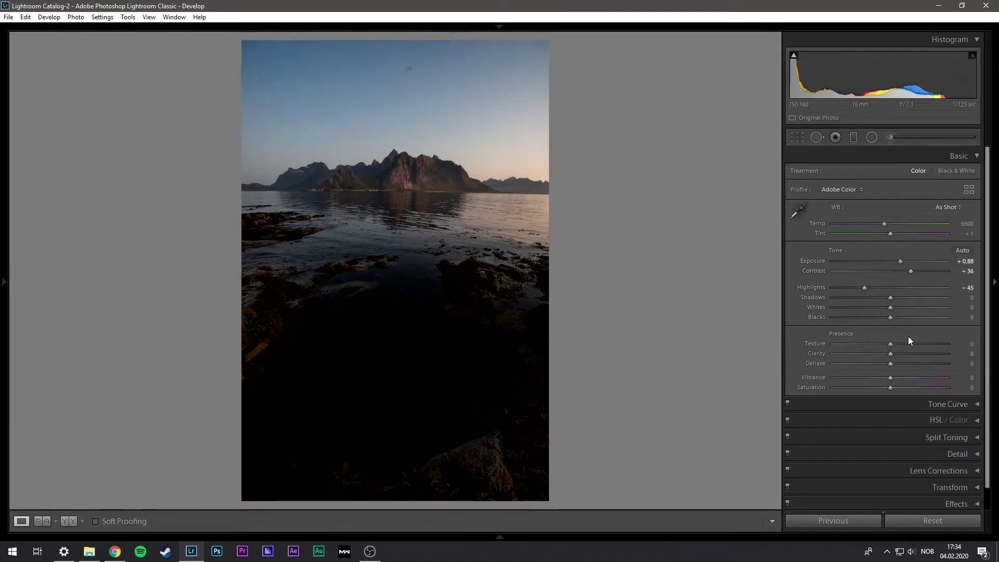
{"action": "left_click", "coordinate": [903, 353]}
{"action": "left_click", "coordinate": [905, 378]}
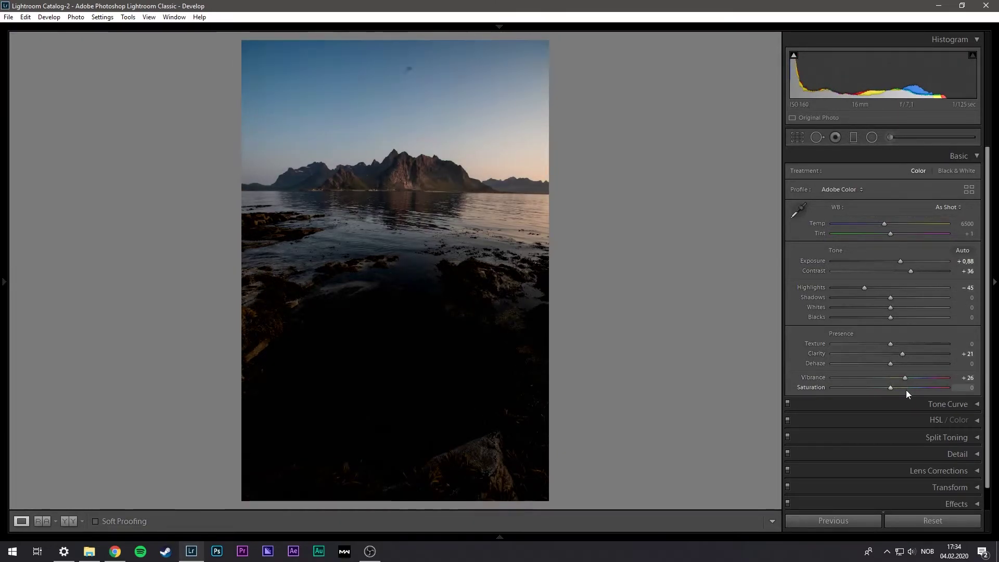
Step: Try an S-shaped point curve with three points on the RGB channel and reset it to Linear
{"action": "left_click", "coordinate": [882, 406]}
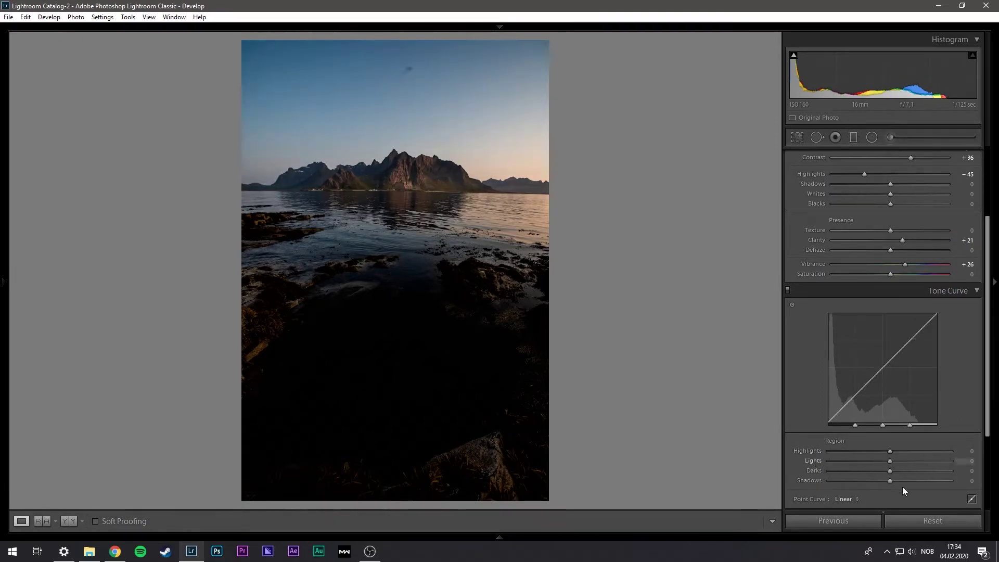
{"action": "left_click", "coordinate": [970, 498]}
{"action": "left_click_drag", "start_coordinate": [859, 392], "coordinate": [858, 400]}
{"action": "left_click", "coordinate": [886, 363]}
{"action": "left_click_drag", "start_coordinate": [914, 326], "coordinate": [913, 329]}
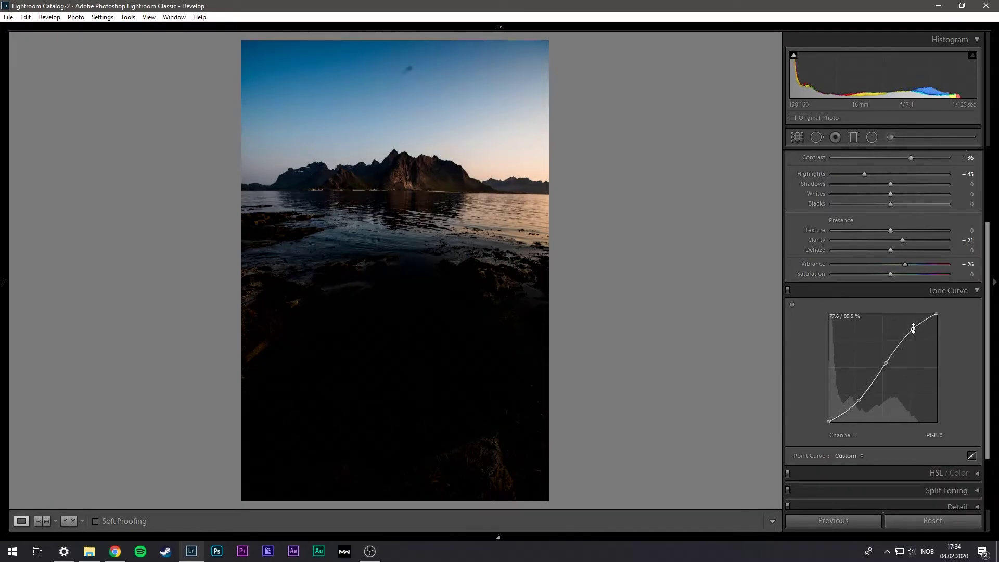
{"action": "right_click", "coordinate": [872, 382]}
{"action": "left_click", "coordinate": [907, 394]}
Step: Expand the HSL adjustments and look through all the open Develop adjustment sections
{"action": "left_click", "coordinate": [907, 404]}
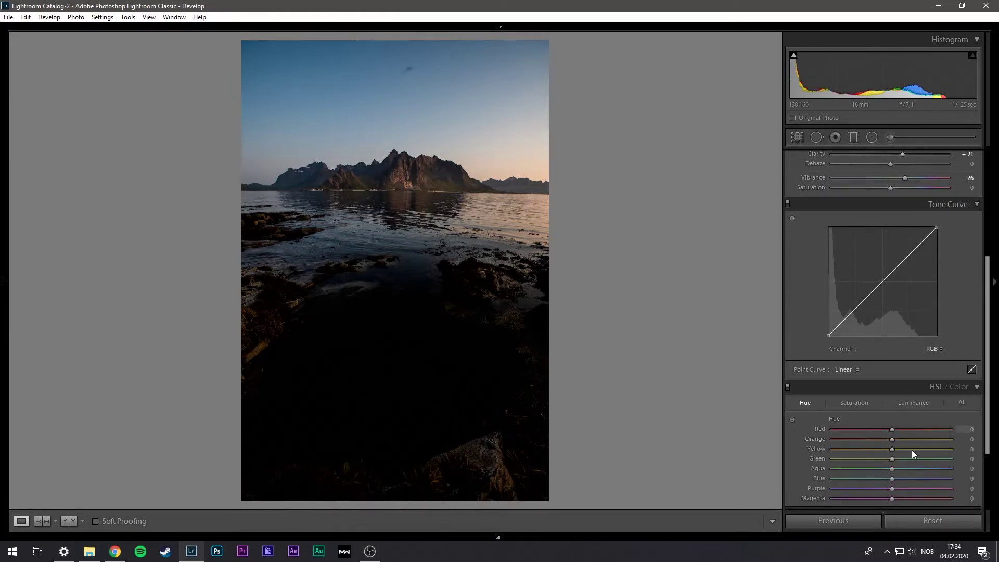
{"action": "scroll", "coordinate": [897, 441], "scroll_direction": "down", "scroll_amount": 3}
{"action": "scroll", "coordinate": [897, 441], "scroll_direction": "up", "scroll_amount": 10}
{"action": "scroll", "coordinate": [895, 332], "scroll_direction": "down", "scroll_amount": 5}
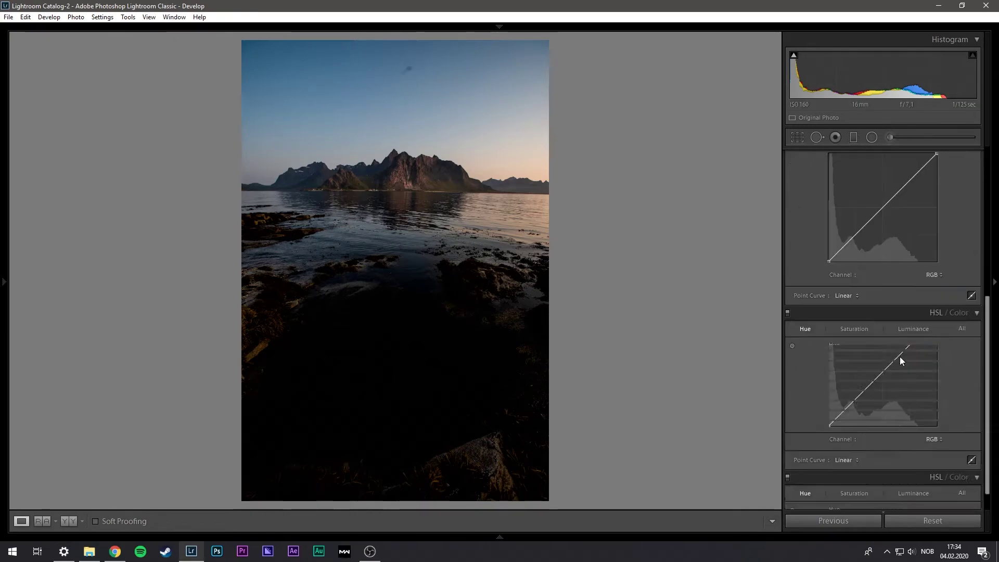
{"action": "scroll", "coordinate": [919, 351], "scroll_direction": "up", "scroll_amount": 4}
{"action": "scroll", "coordinate": [904, 291], "scroll_direction": "down", "scroll_amount": 6}
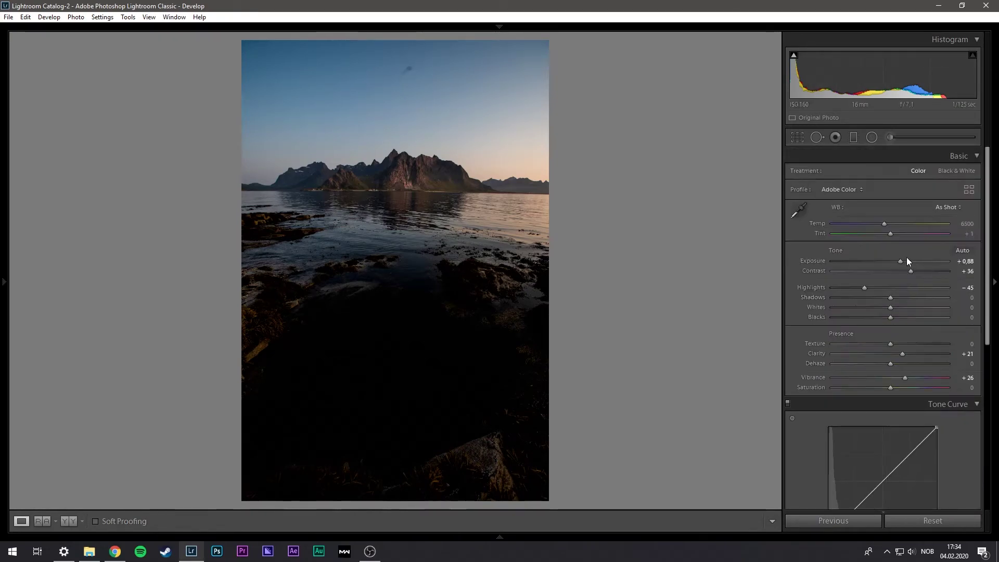
{"action": "scroll", "coordinate": [900, 320], "scroll_direction": "up", "scroll_amount": 6}
Step: Turn on Solo Mode for the Develop sections and expand Tone Curve, followed by HSL
{"action": "right_click", "coordinate": [888, 156]}
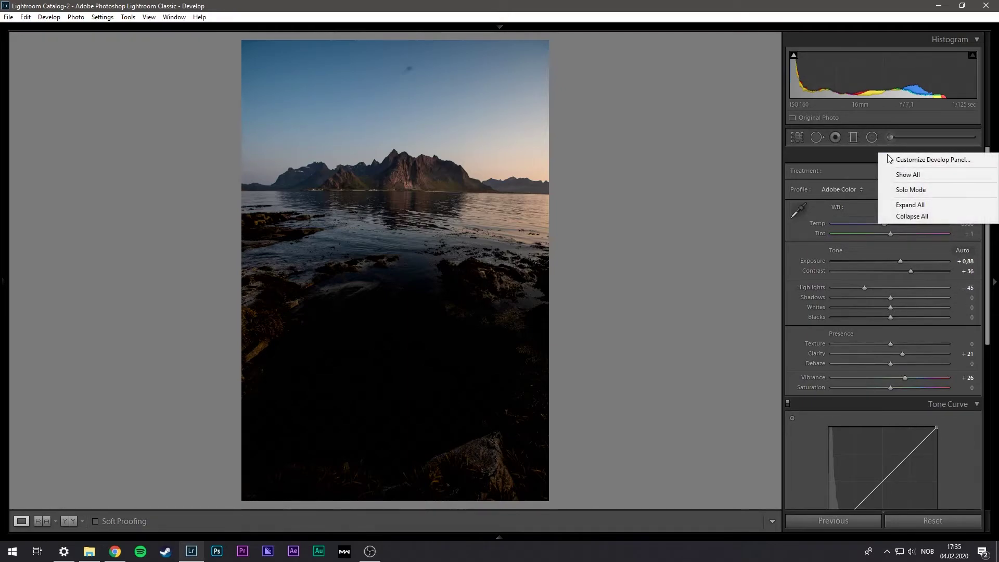
{"action": "left_click", "coordinate": [897, 190]}
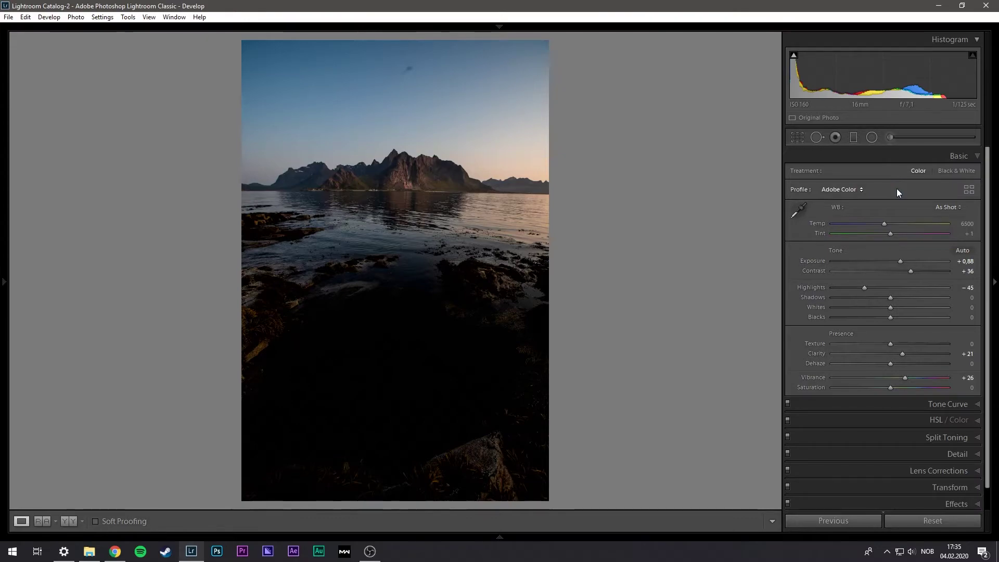
{"action": "left_click", "coordinate": [874, 154]}
{"action": "left_click", "coordinate": [870, 170]}
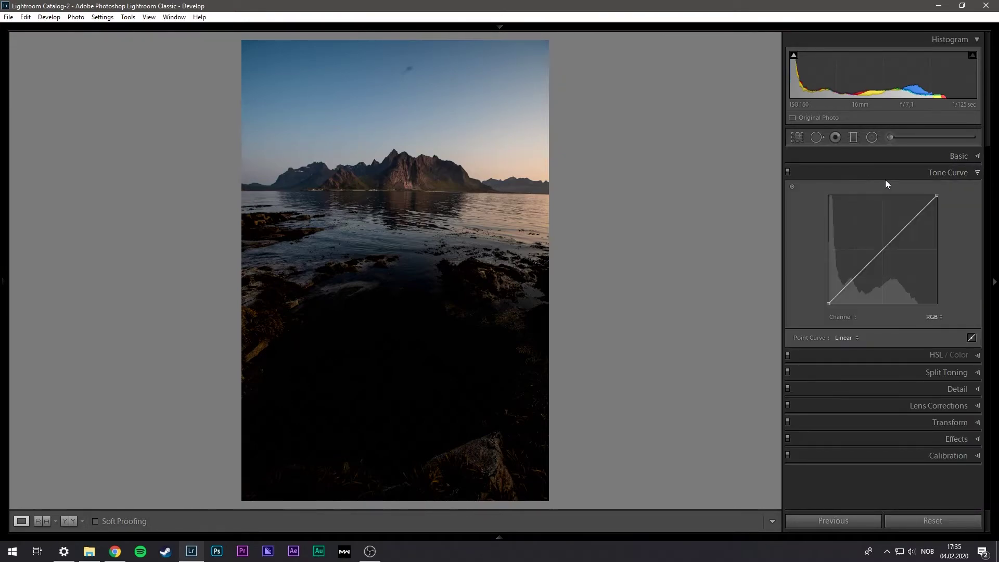
{"action": "key", "text": "ctrl+3"}
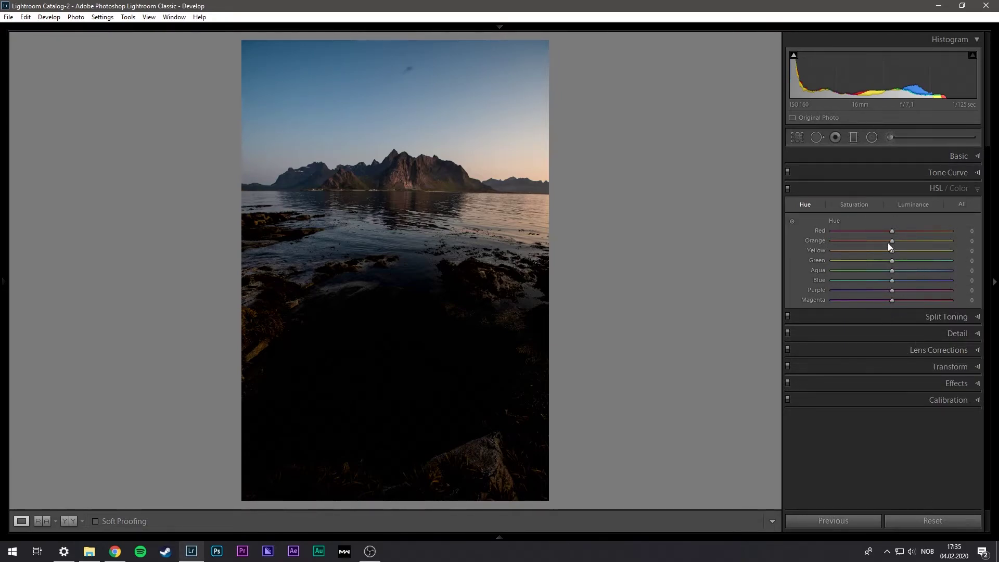
Step: Customize the Develop panel by disabling the Effects, Transform and Calibration sections
{"action": "right_click", "coordinate": [873, 452]}
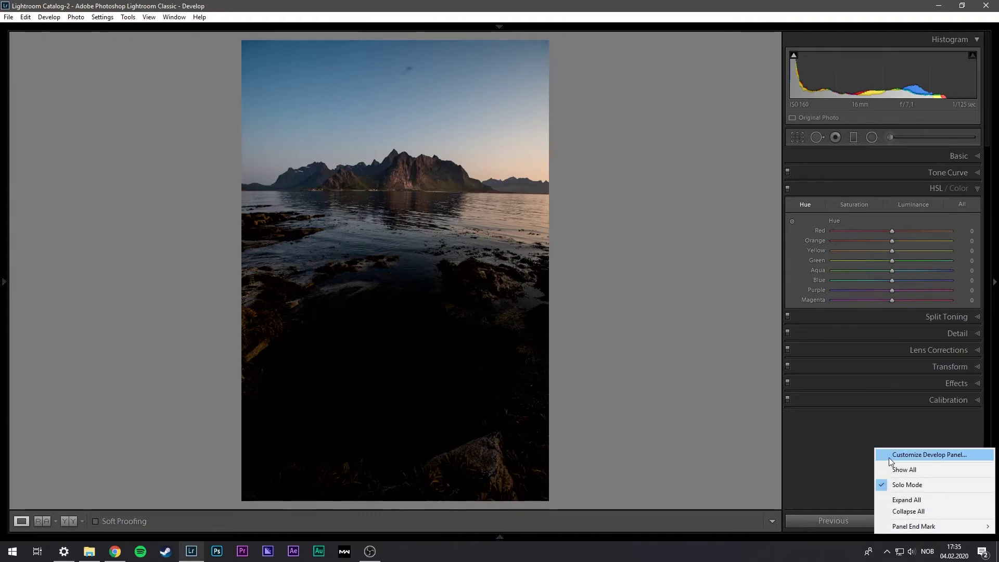
{"action": "left_click", "coordinate": [891, 455]}
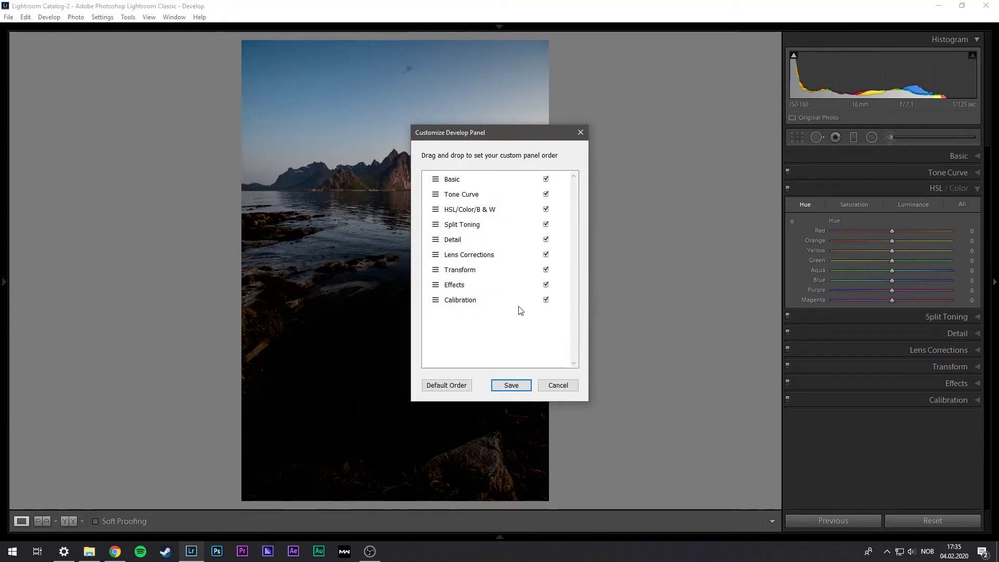
{"action": "left_click", "coordinate": [546, 285]}
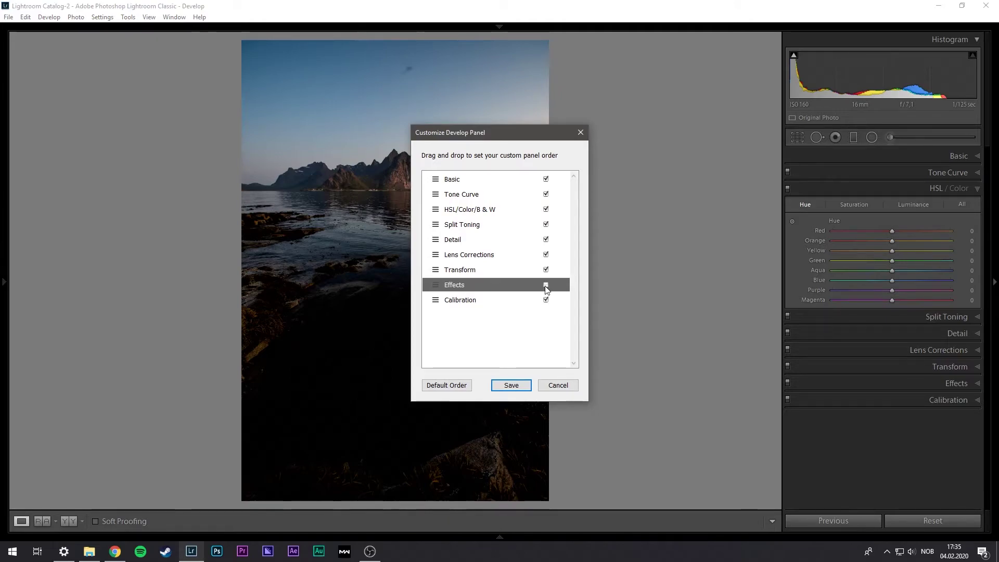
{"action": "left_click", "coordinate": [545, 269]}
{"action": "left_click", "coordinate": [546, 300]}
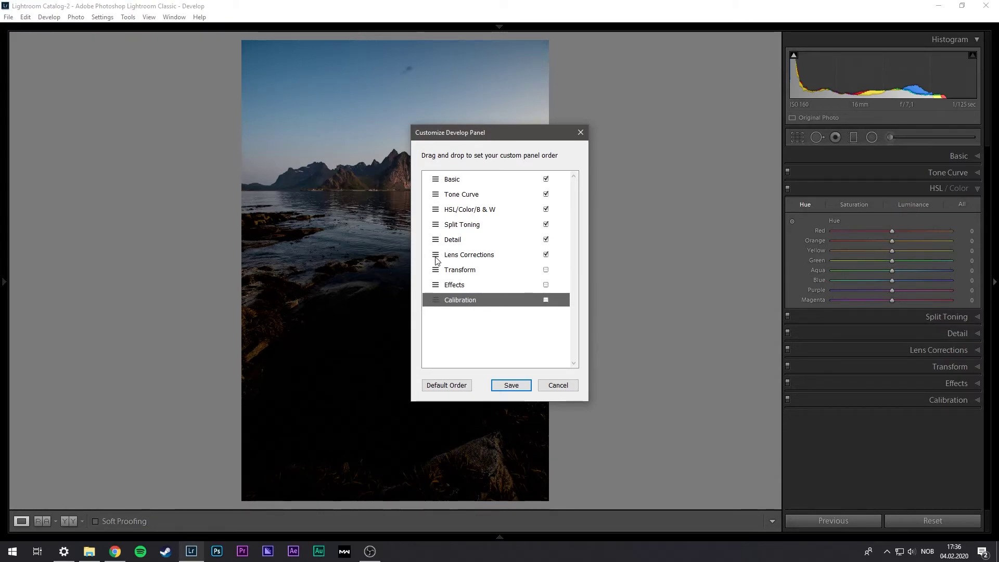
Step: Move Lens Corrections above Basic in the Develop panel order, save the layout and postpone the relaunch
{"action": "left_click_drag", "start_coordinate": [436, 260], "coordinate": [436, 180]}
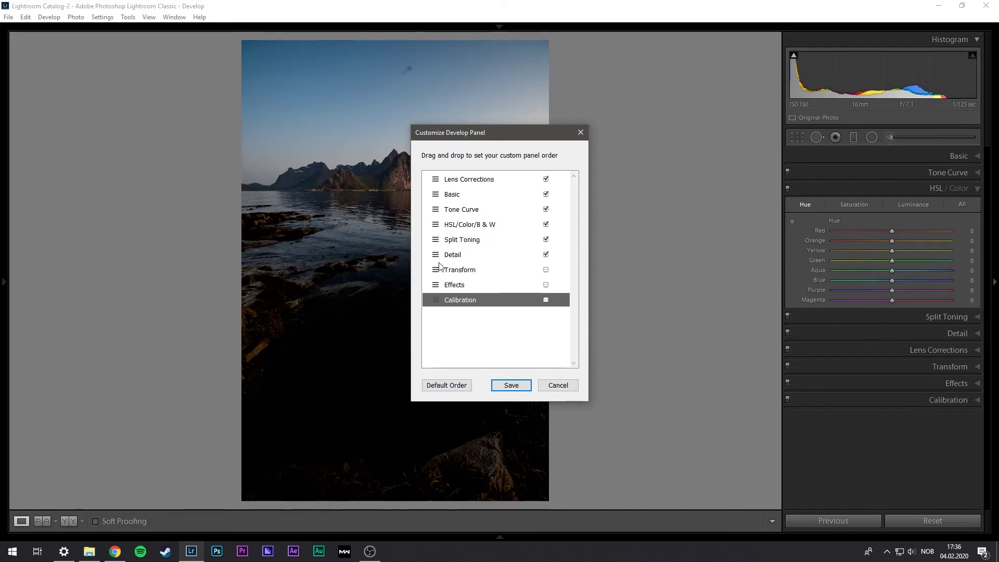
{"action": "left_click", "coordinate": [511, 385]}
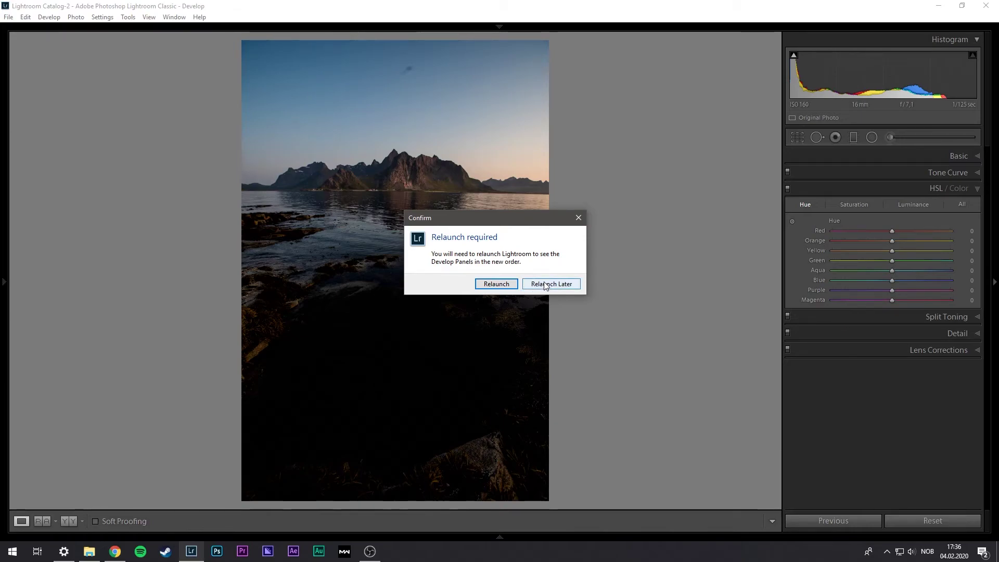
{"action": "left_click", "coordinate": [545, 284]}
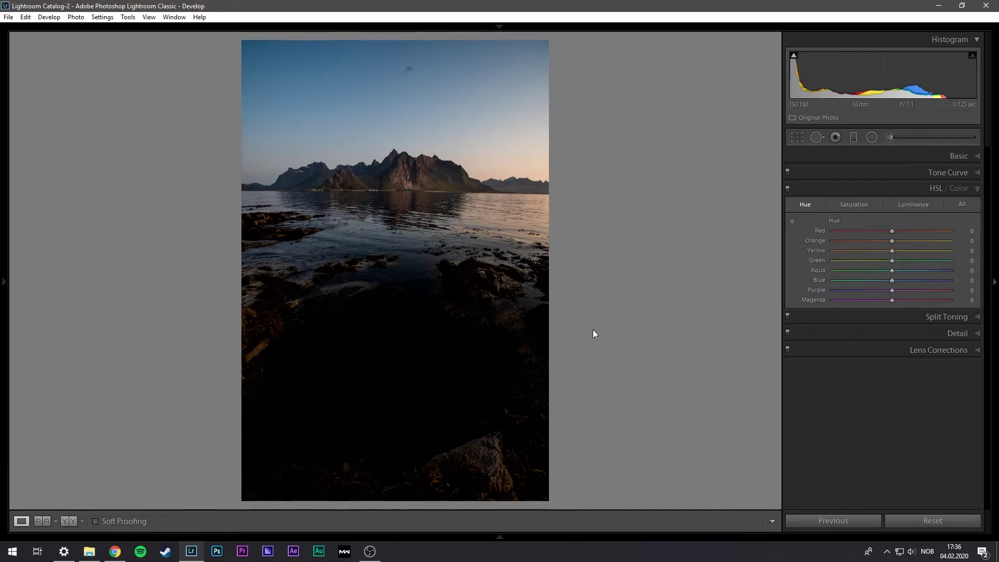
Step: Start the Crop & Straighten tool and cycle through the crop guide overlays, ending on the fine square grid
{"action": "key", "text": "r"}
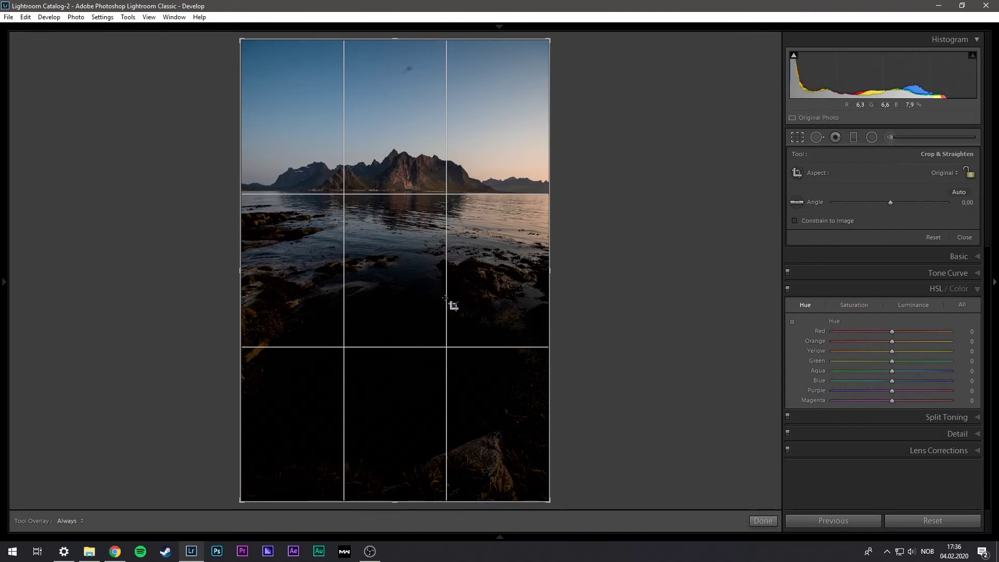
{"action": "key", "text": "o"}
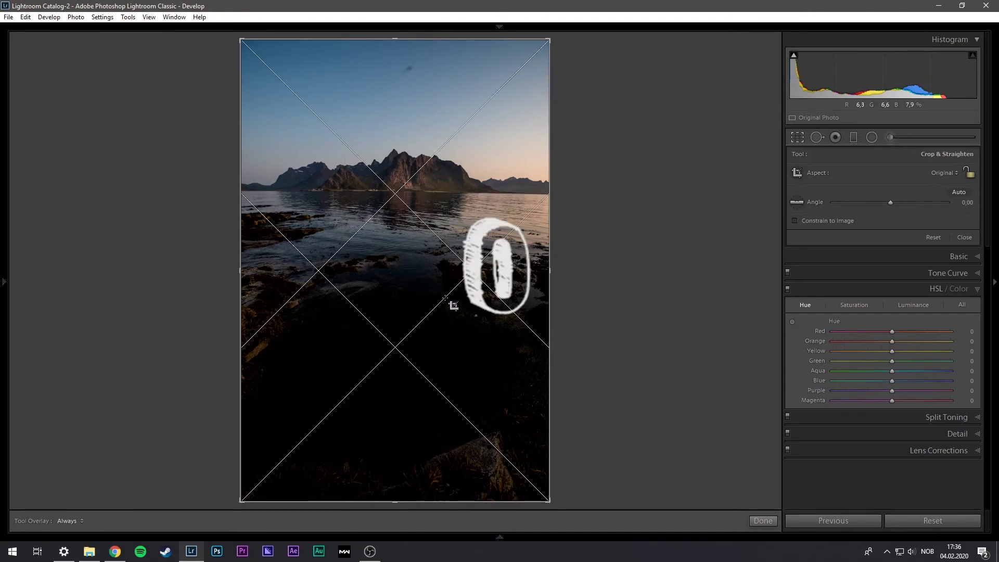
{"action": "key", "text": "o"}
{"action": "key", "text": "o"}
{"action": "key", "text": "o"}
{"action": "key", "text": "o"}
{"action": "key", "text": "o"}
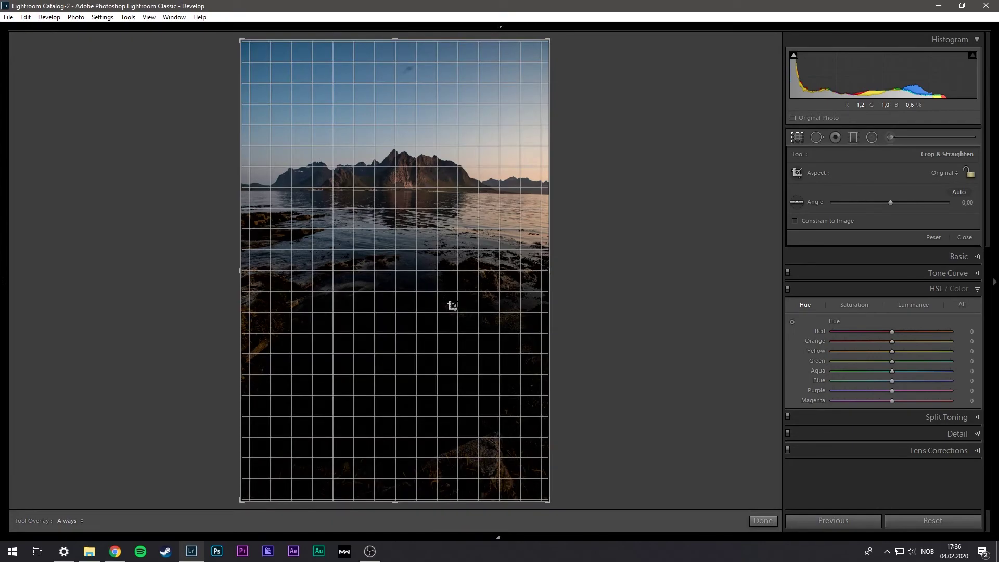
{"action": "key", "text": "o"}
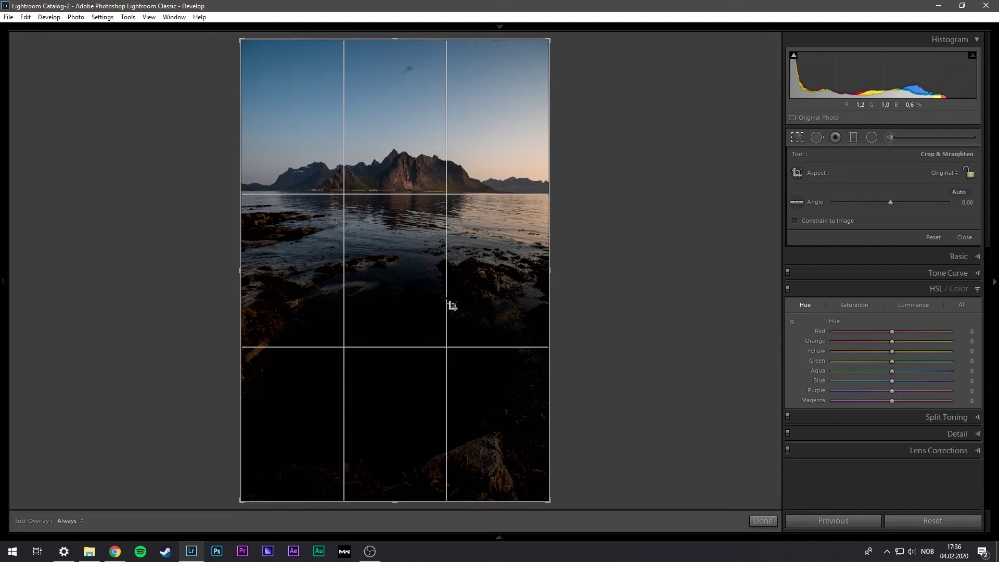
{"action": "key", "text": "o"}
{"action": "key", "text": "p"}
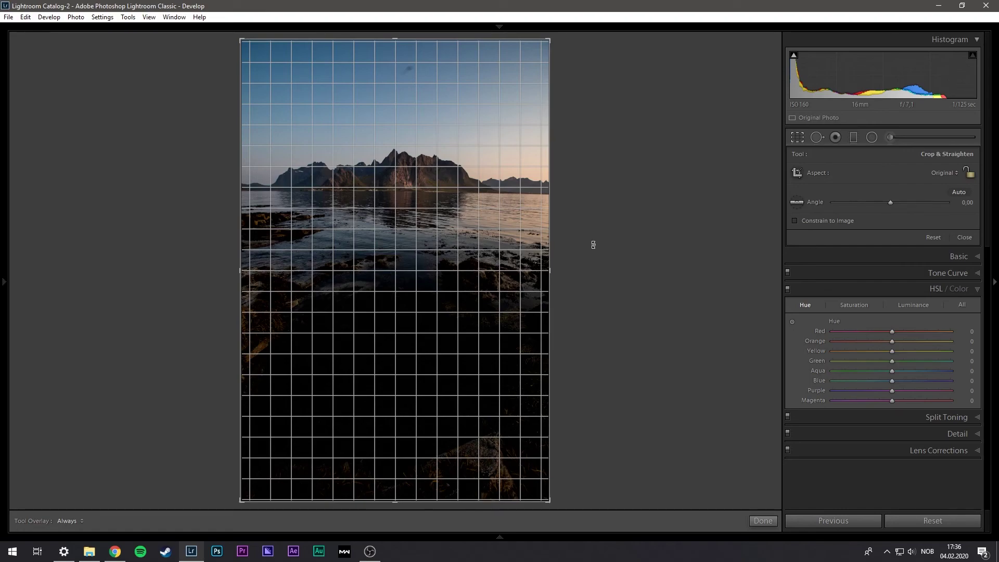
Step: Straighten the photo along the sea horizon to an angle of about -0.53, and return to the Library grid
{"action": "left_click", "coordinate": [795, 203]}
{"action": "left_click_drag", "start_coordinate": [545, 193], "coordinate": [207, 191]}
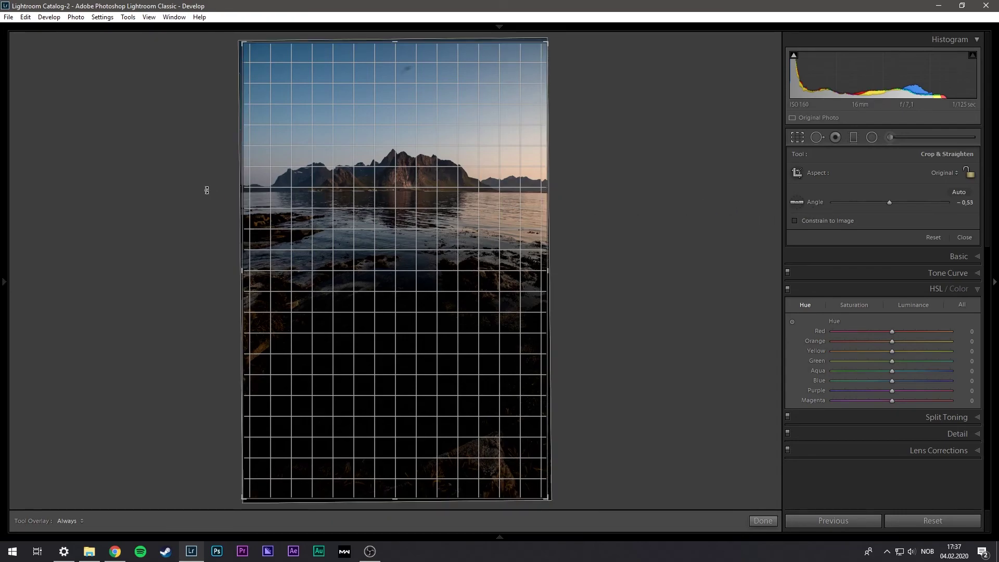
{"action": "key", "text": "Return"}
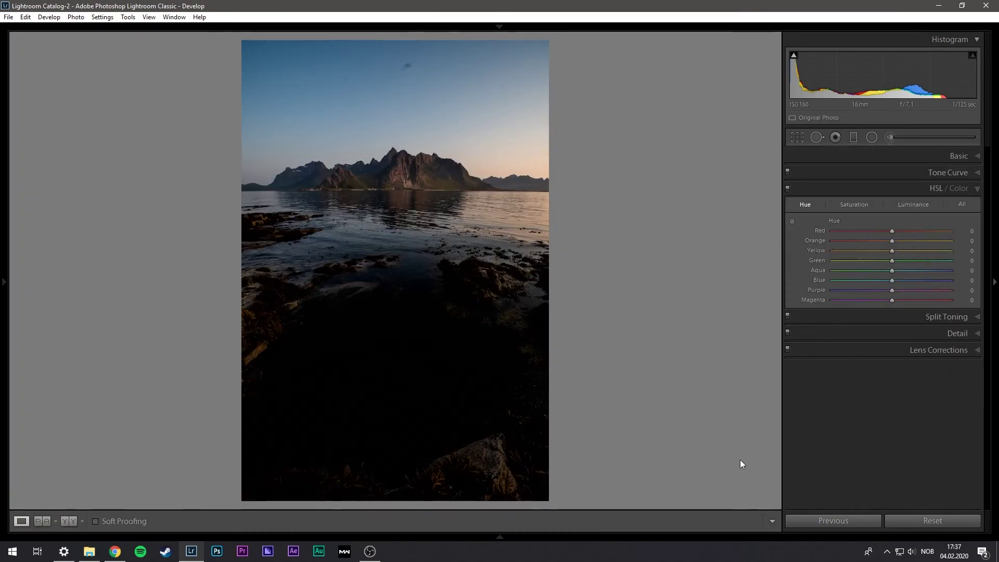
{"action": "key", "text": "g"}
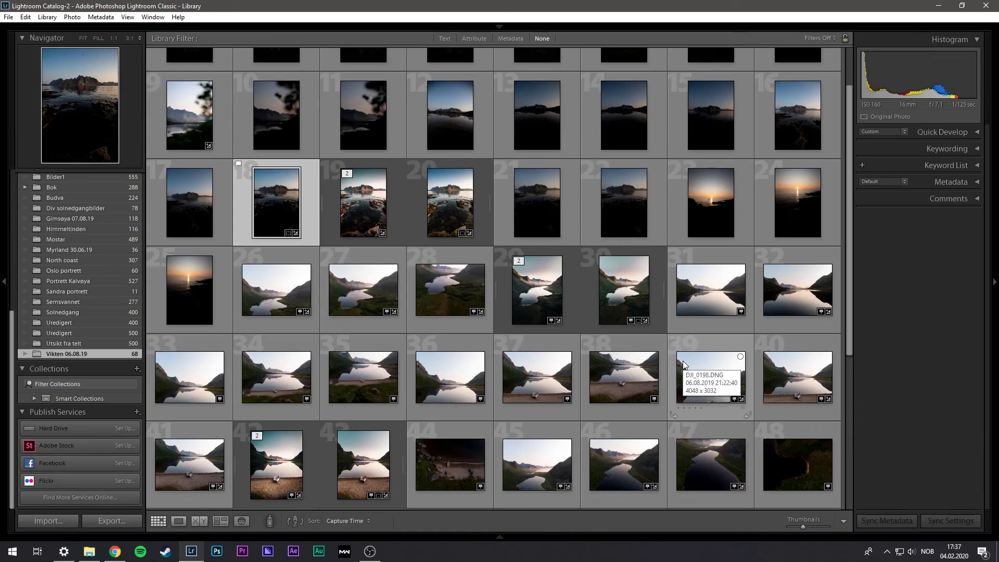